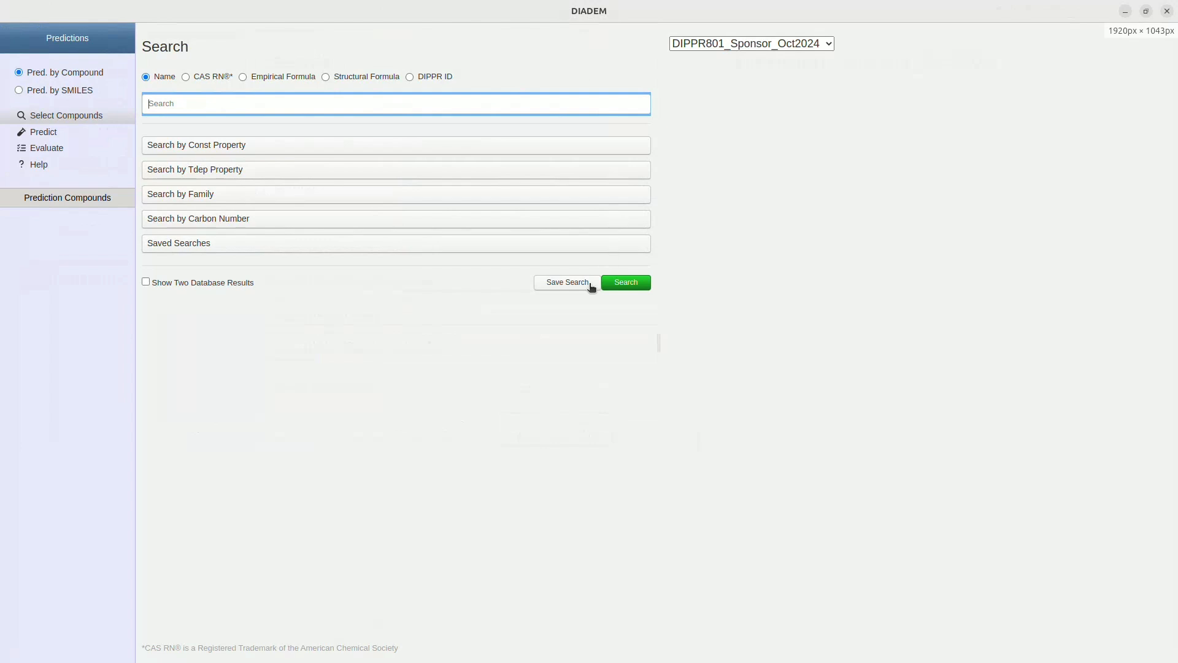
Step: Open property prediction, switch to temperature-dependent properties, and set the number of points to 5
{"action": "left_click", "coordinate": [44, 131]}
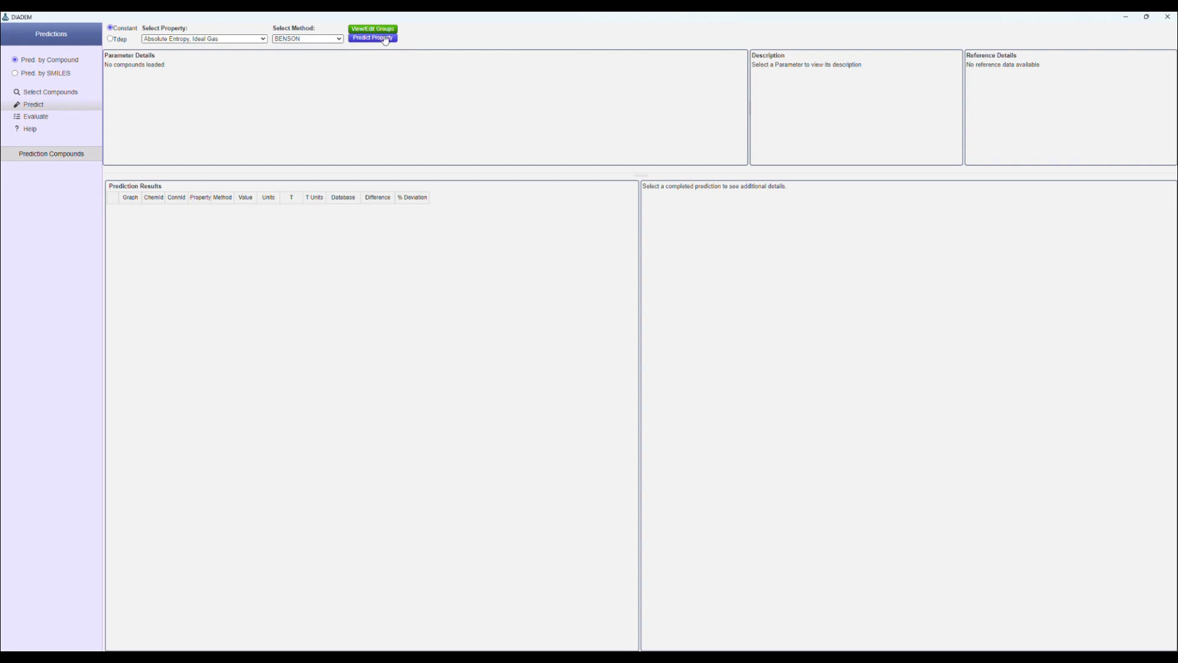
{"action": "left_click", "coordinate": [109, 38]}
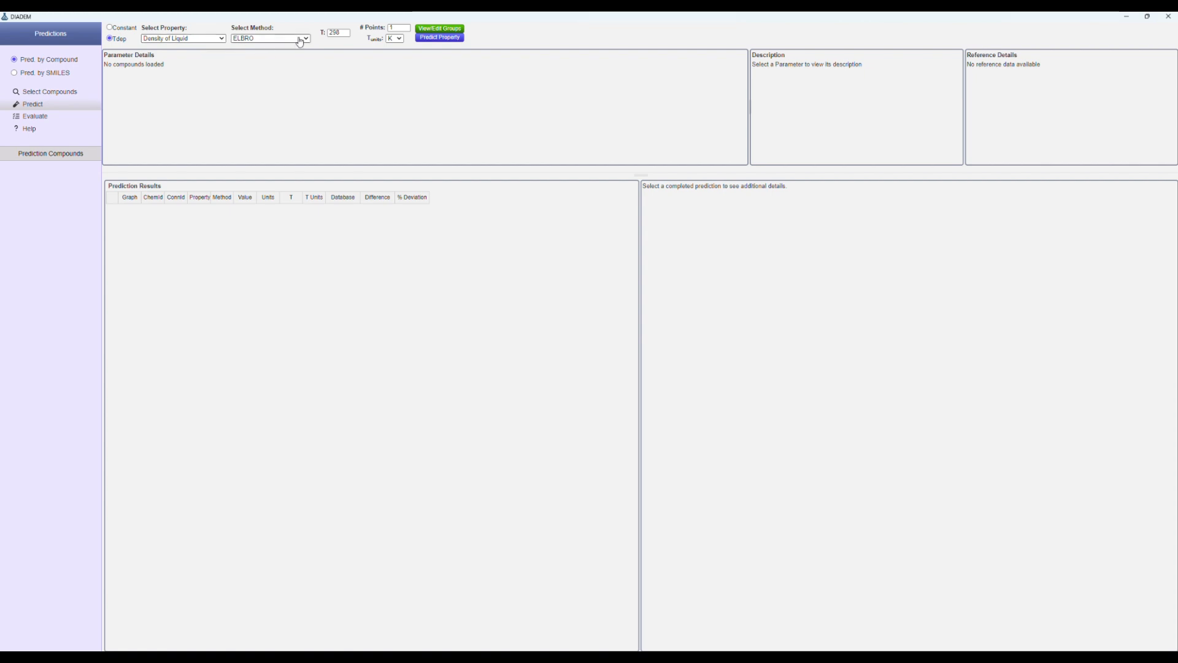
{"action": "left_click", "coordinate": [390, 28]}
{"action": "key", "text": "BackSpace"}
{"action": "type", "text": "5"}
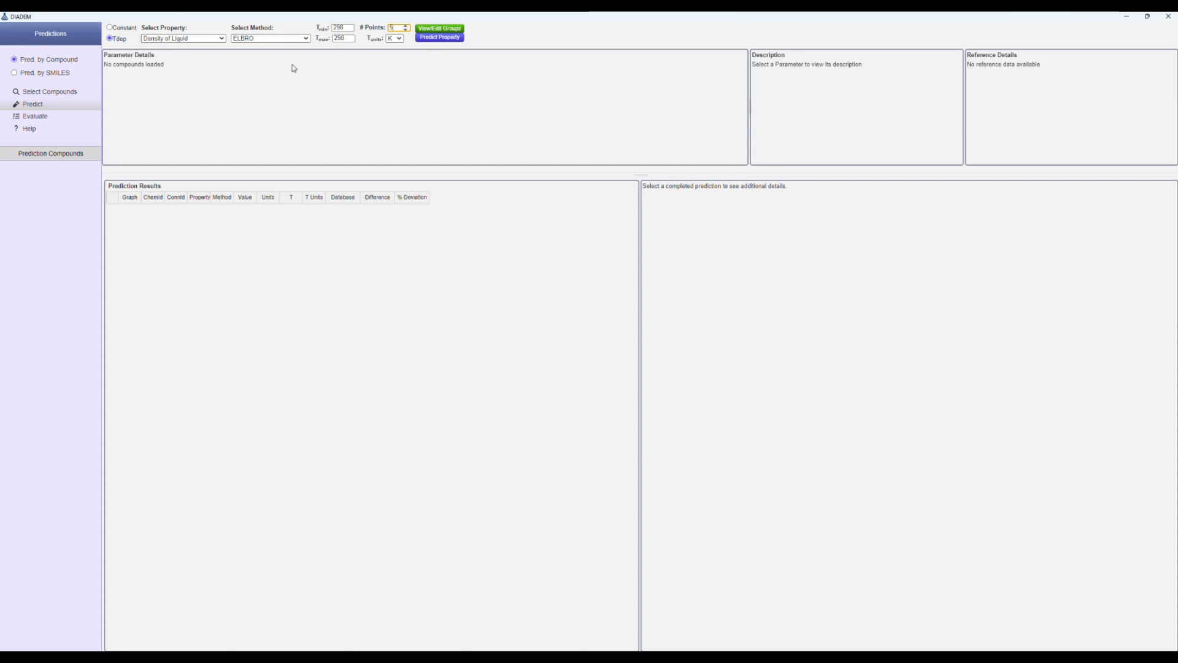
Step: Return to constant properties and change the prediction mode to SMILES
{"action": "left_click", "coordinate": [108, 28]}
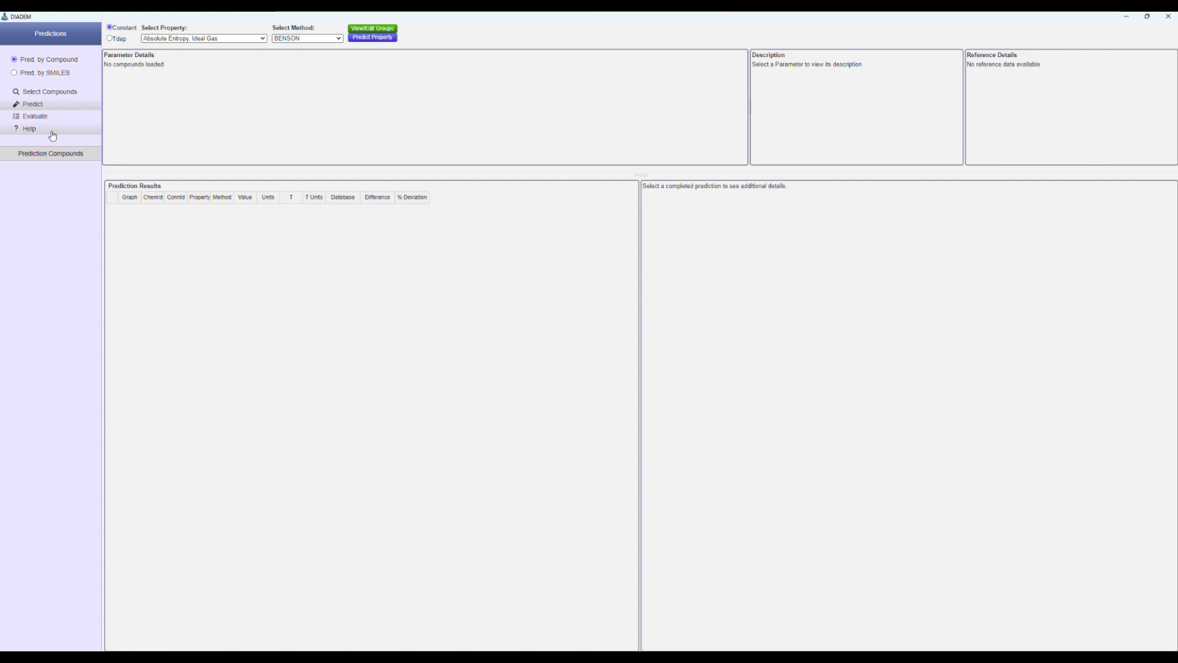
{"action": "left_click", "coordinate": [15, 75]}
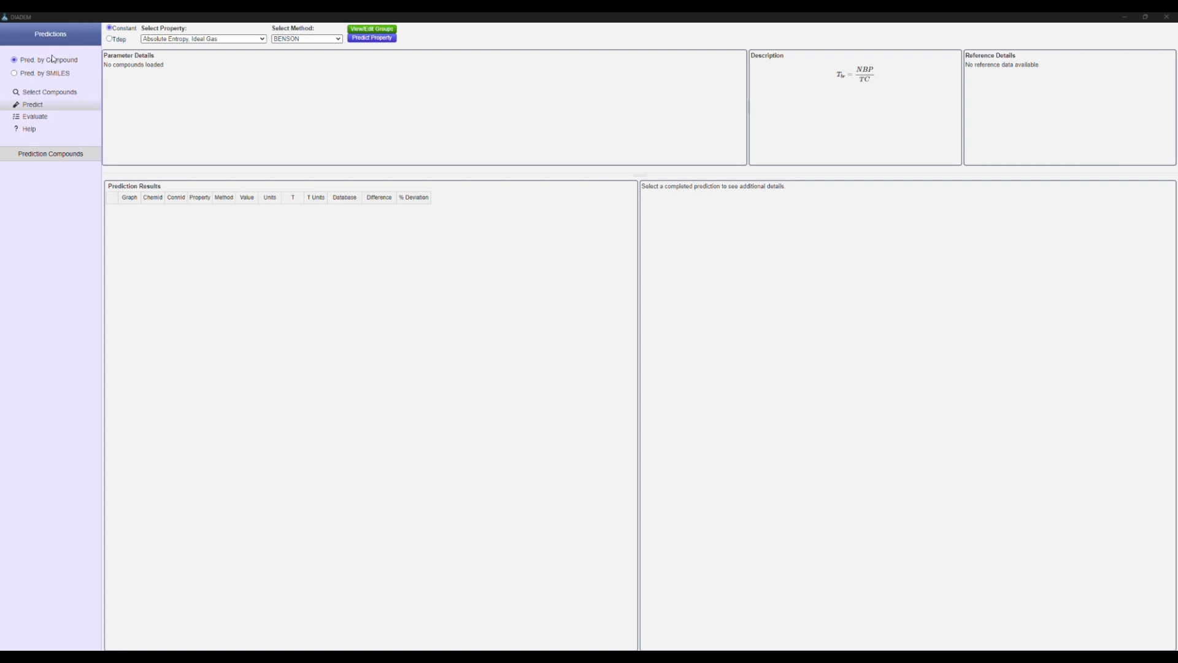
Step: Search the compounds by name for propane and add PROPANE to the prediction compounds
{"action": "left_click", "coordinate": [59, 92]}
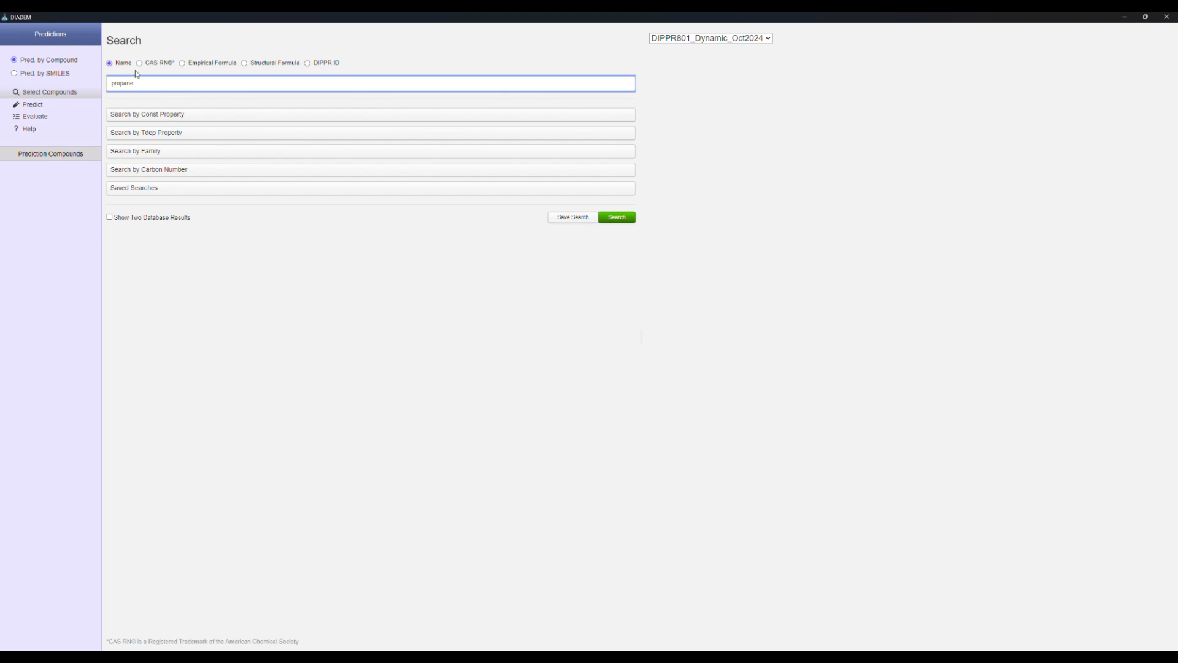
{"action": "key", "text": "Return"}
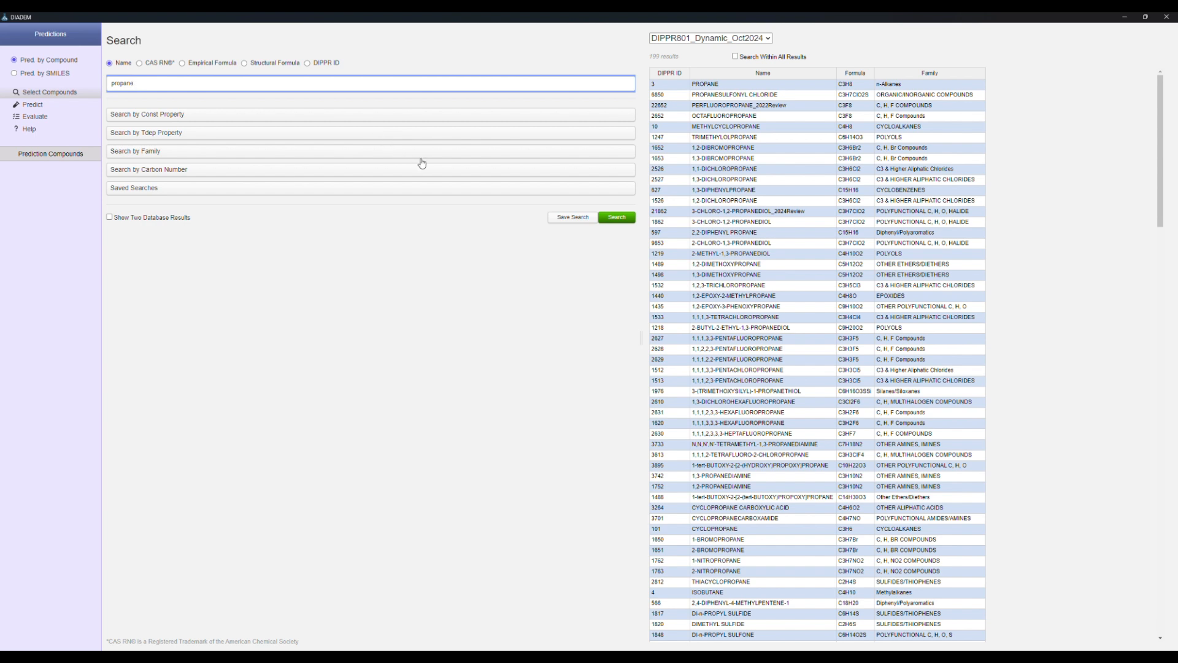
{"action": "double_click", "coordinate": [709, 84]}
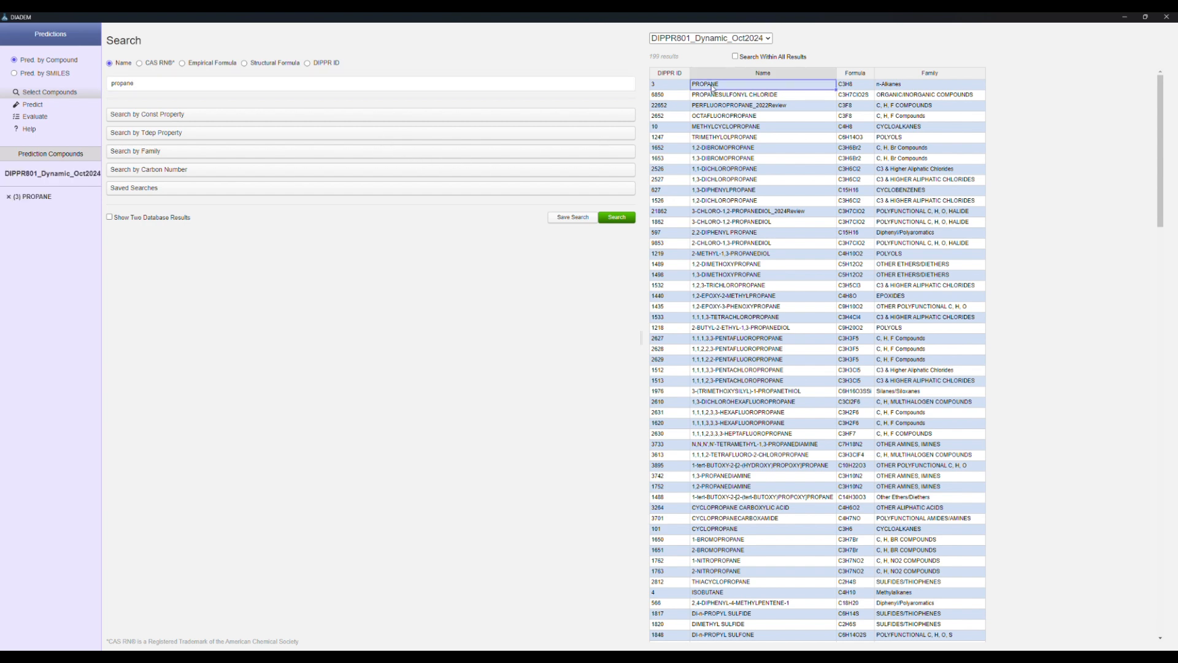
Step: Set up a temperature-dependent Vapor Pressure prediction with the RIEDEL method and show the description of parameter Tbr
{"action": "left_click", "coordinate": [33, 106]}
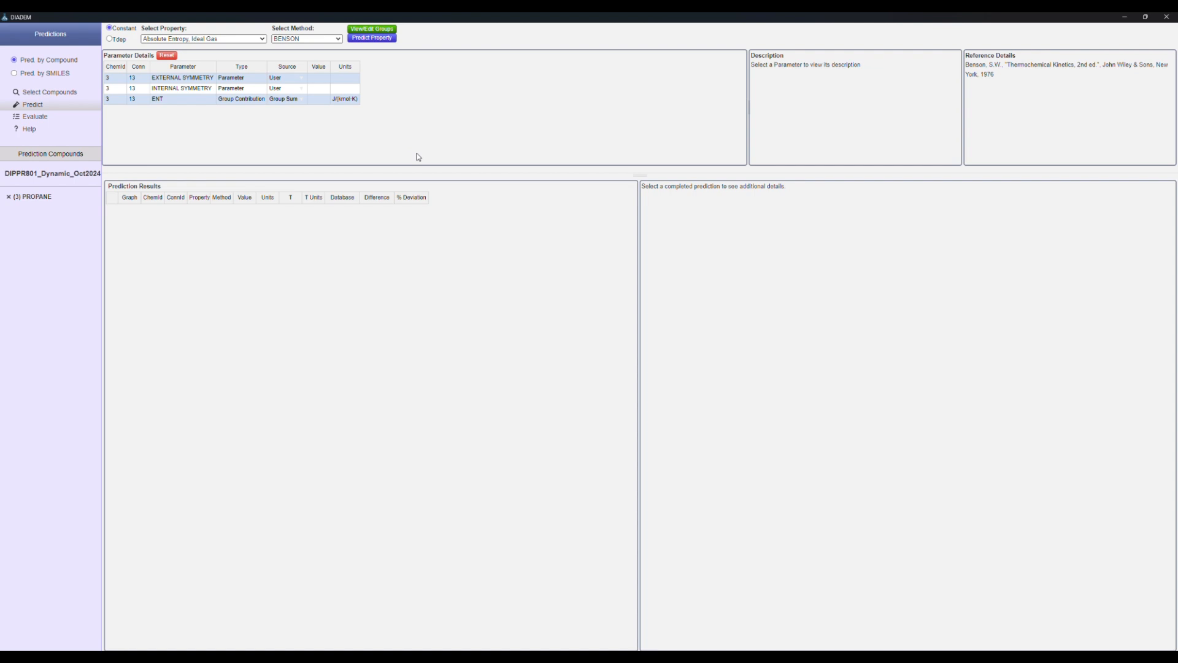
{"action": "left_click", "coordinate": [110, 39]}
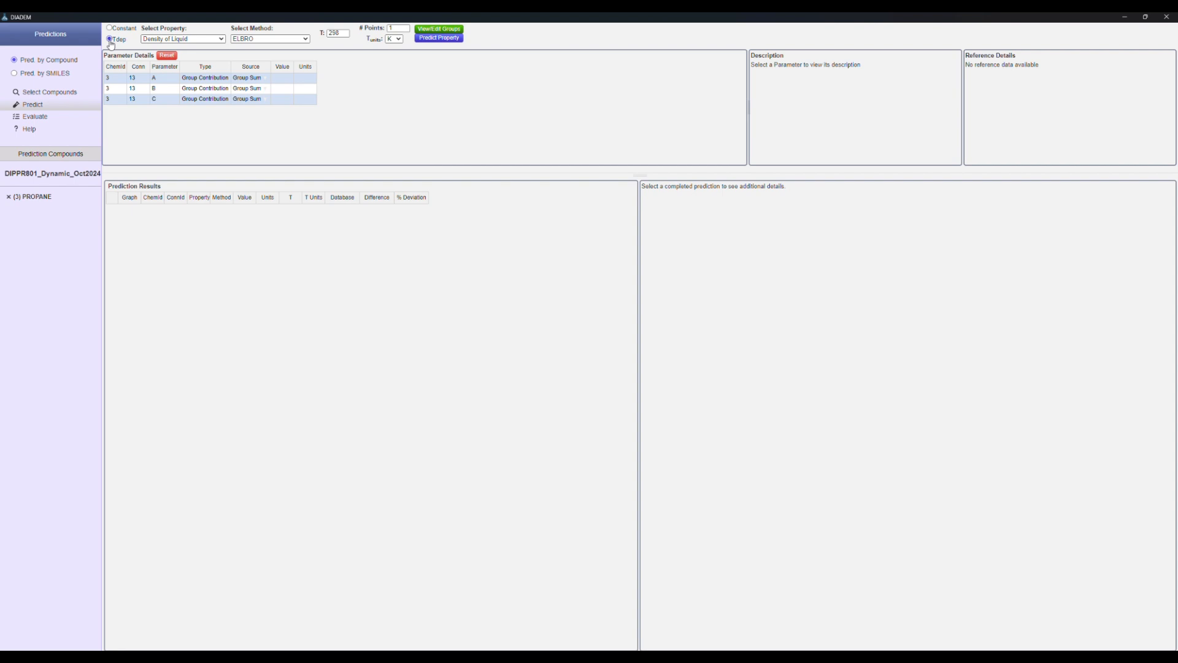
{"action": "left_click", "coordinate": [166, 39]}
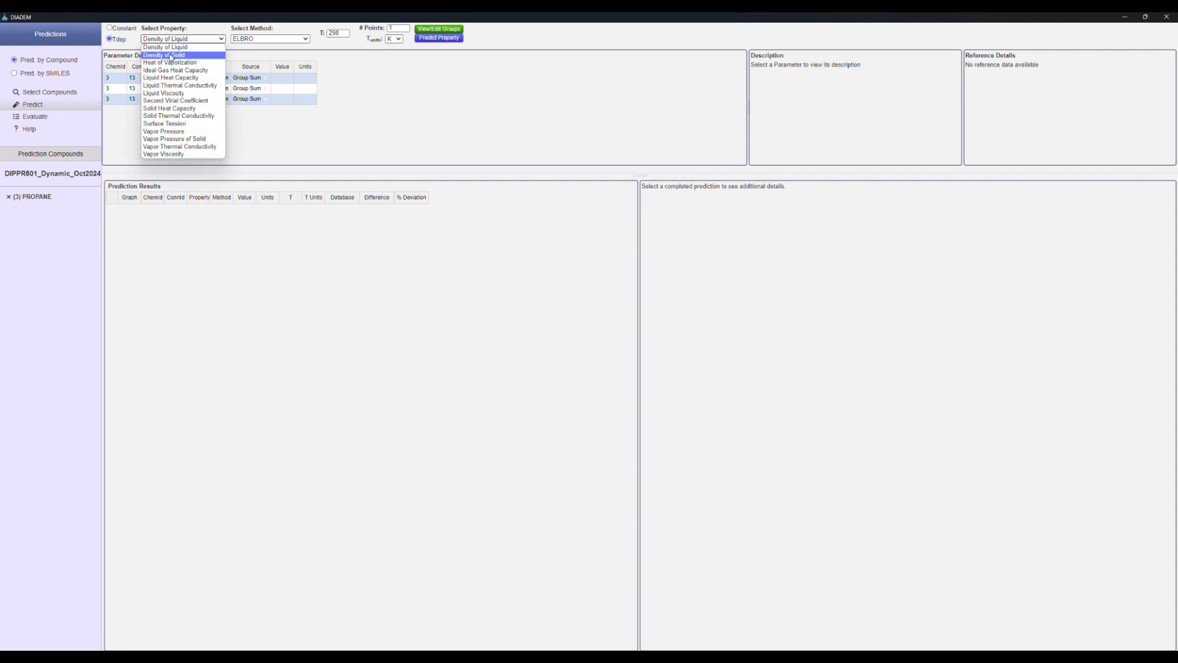
{"action": "left_click", "coordinate": [164, 131]}
{"action": "left_click", "coordinate": [265, 38]}
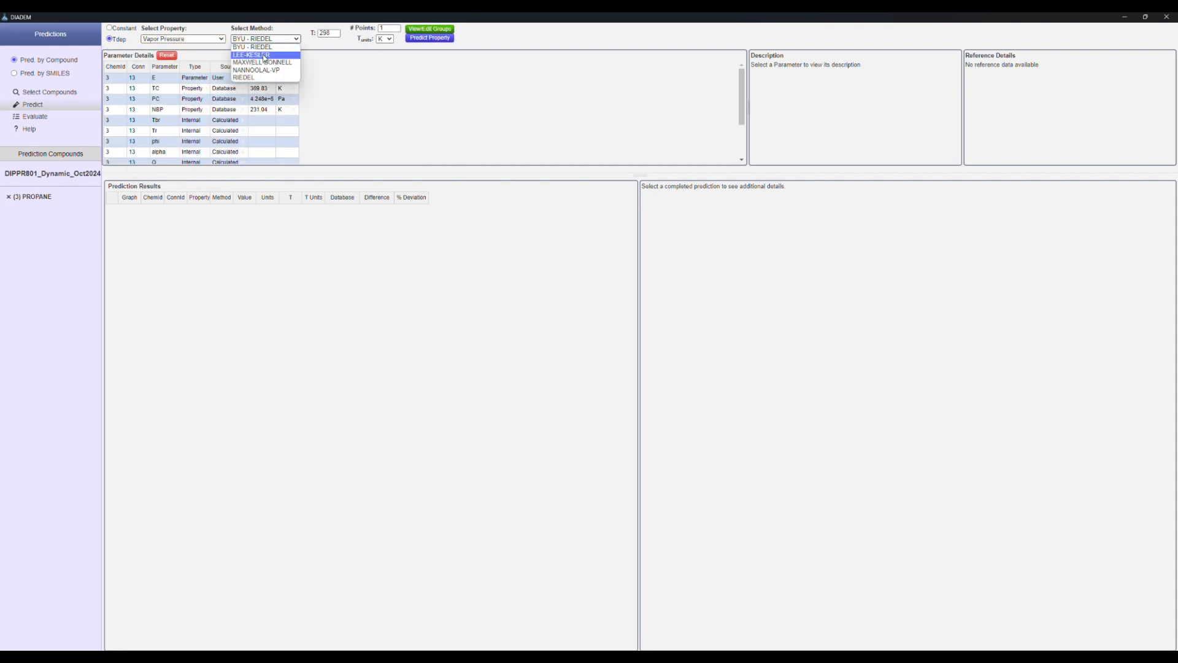
{"action": "left_click", "coordinate": [254, 78]}
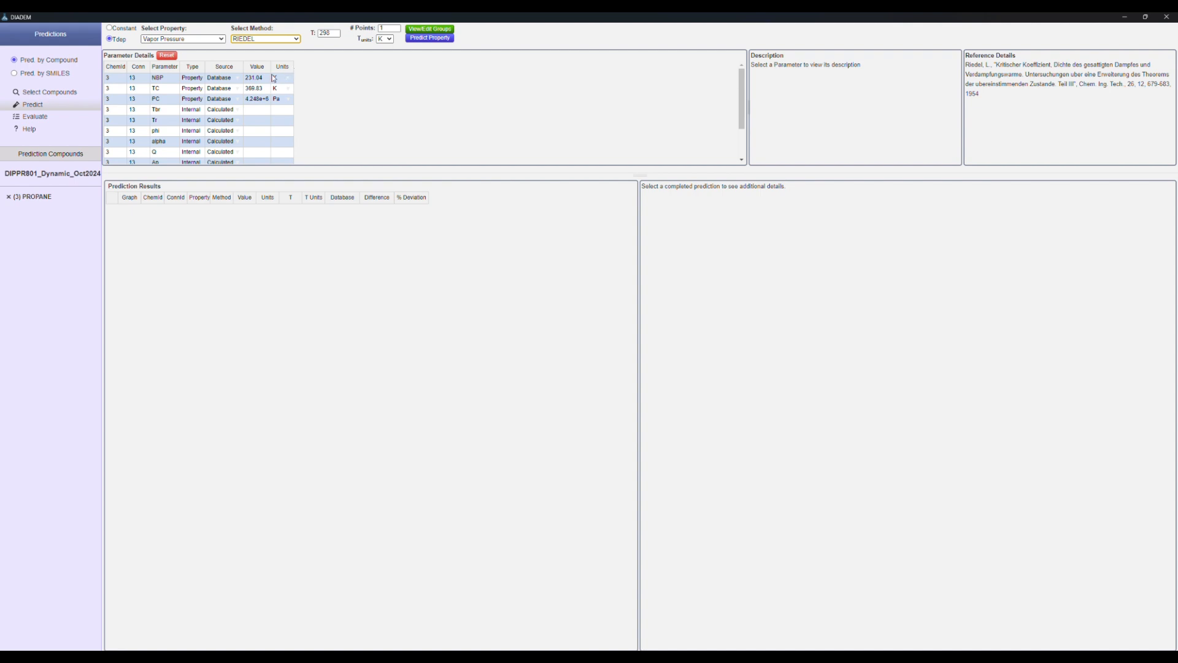
{"action": "left_click", "coordinate": [167, 112]}
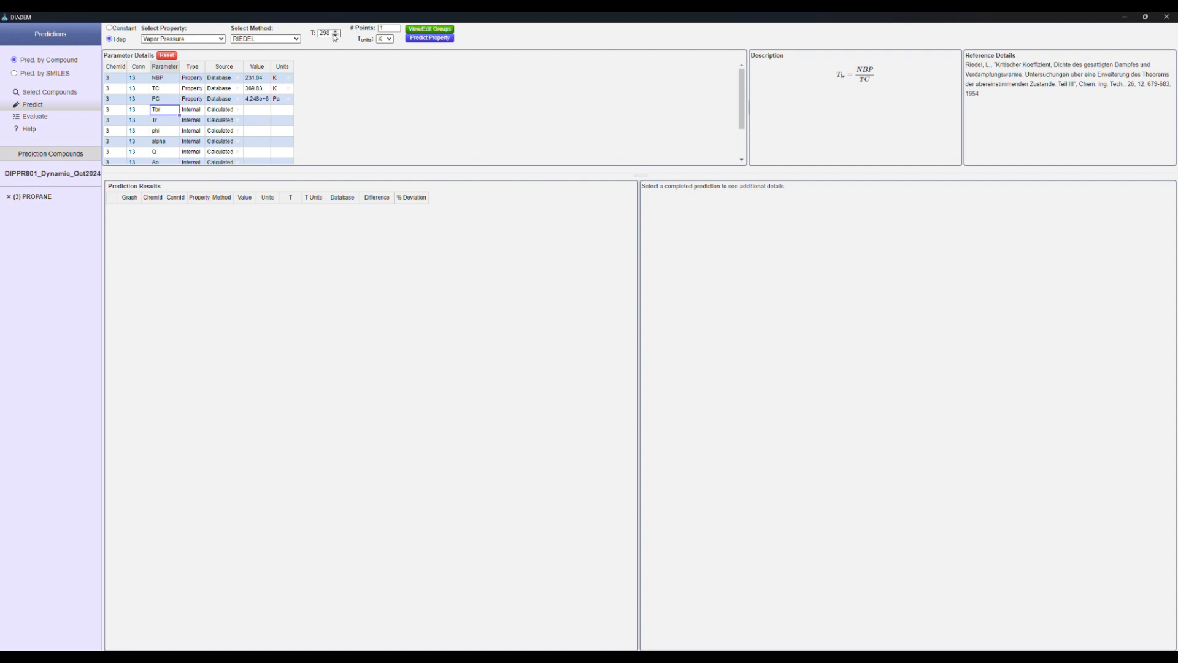
Step: Set the prediction temperature to 273 K and check the method's group selection
{"action": "left_click_drag", "start_coordinate": [332, 33], "coordinate": [319, 30]}
{"action": "type", "text": "273"}
{"action": "left_click", "coordinate": [429, 28]}
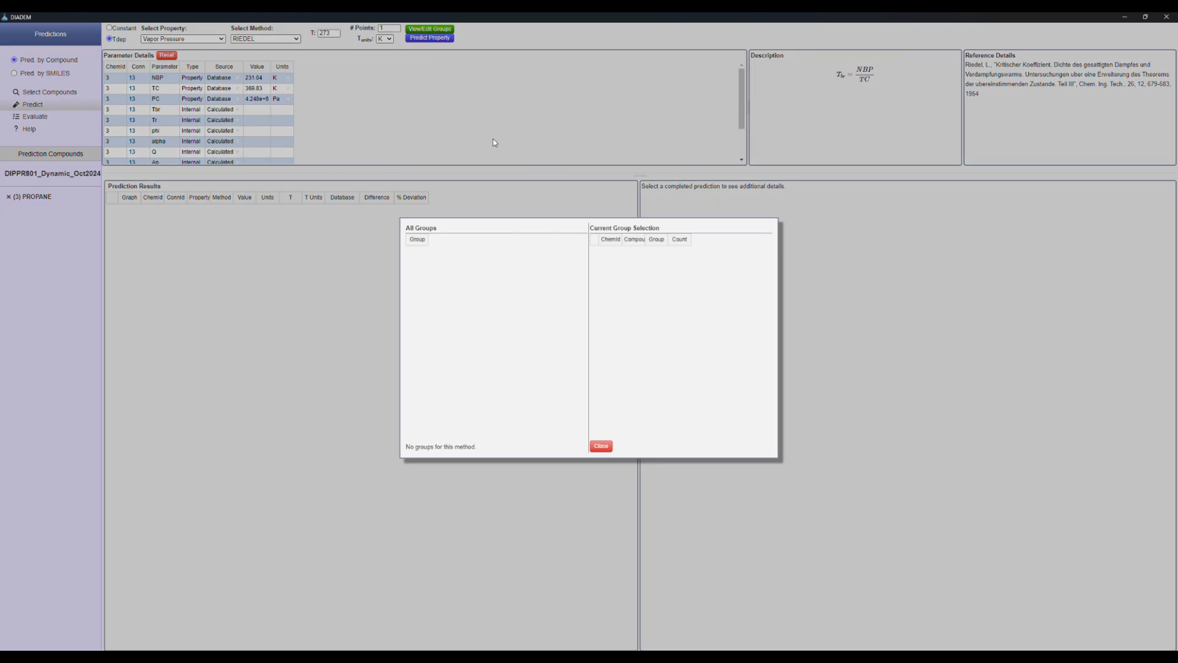
{"action": "left_click", "coordinate": [601, 446]}
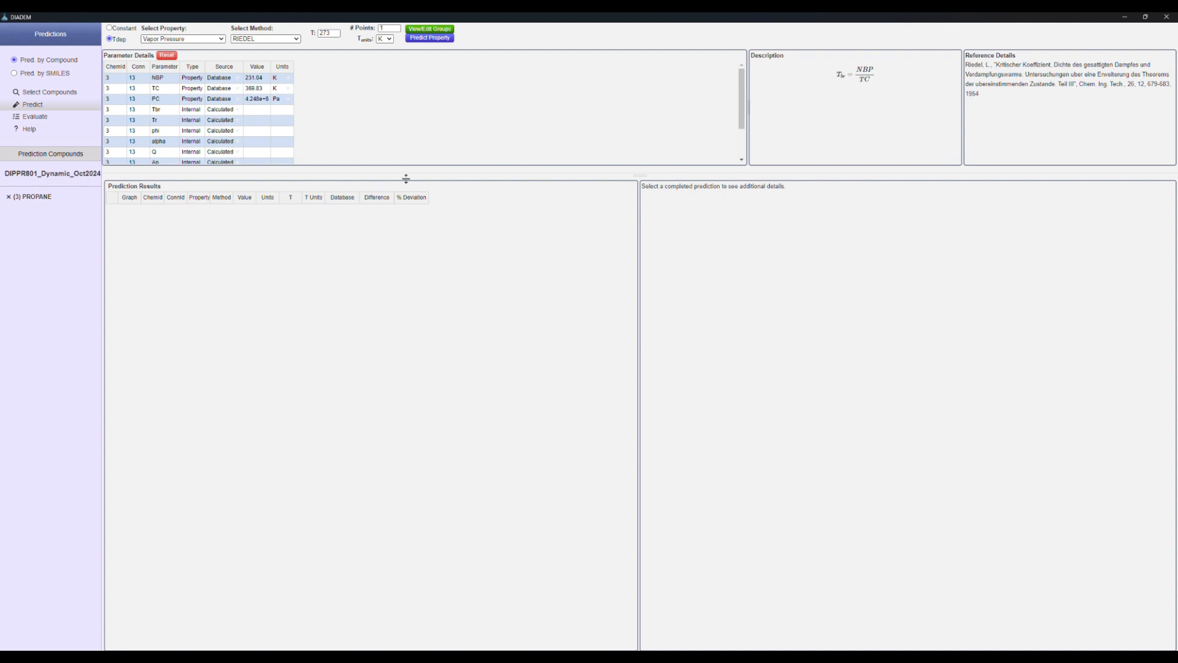
Step: Predict propane's vapor pressure and show the calculation details of the result
{"action": "left_click", "coordinate": [422, 38]}
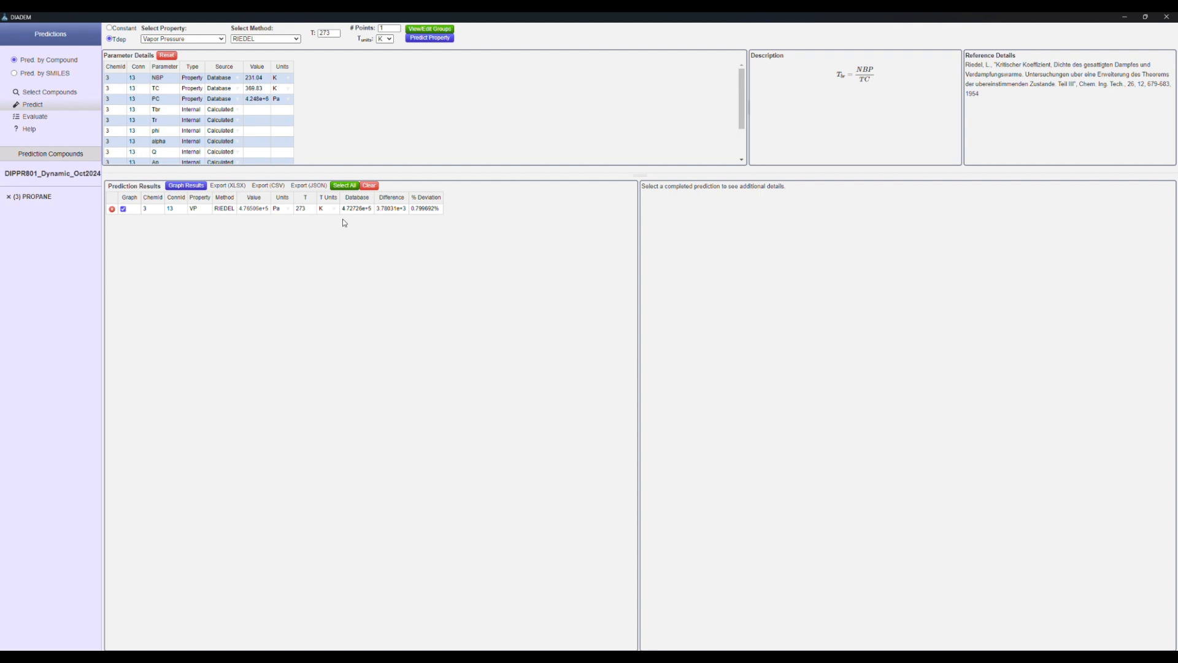
{"action": "left_click", "coordinate": [272, 211]}
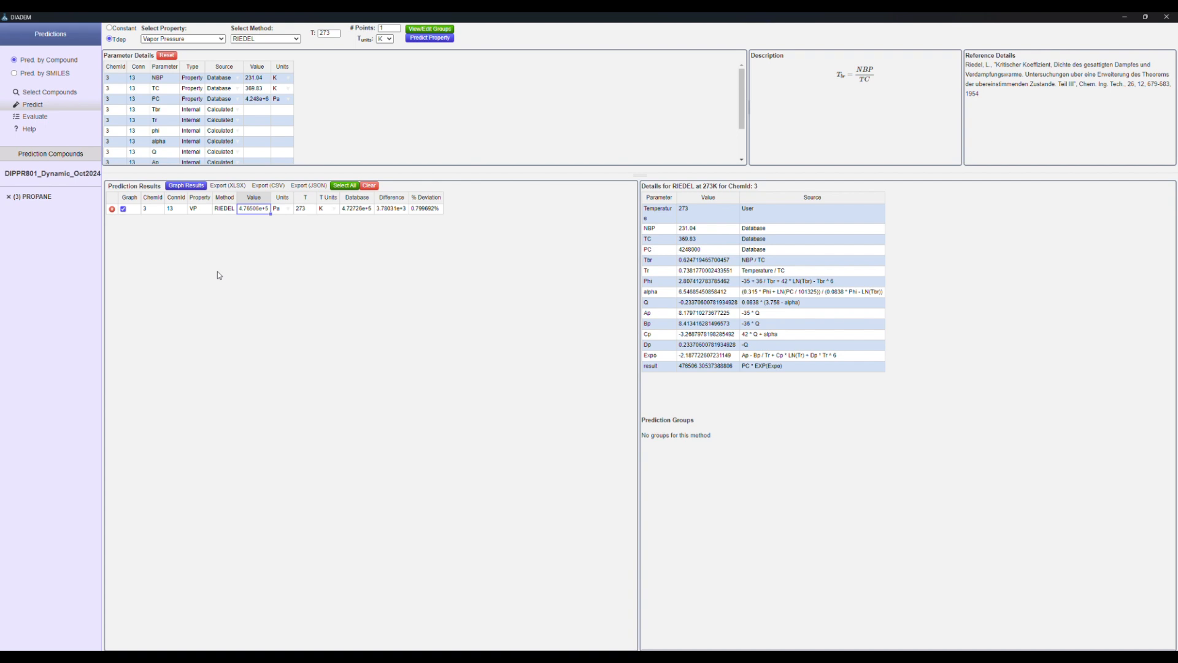
Step: Switch to prediction by SMILES, add the compound CCC, and predict its vapor pressure
{"action": "left_click", "coordinate": [14, 74]}
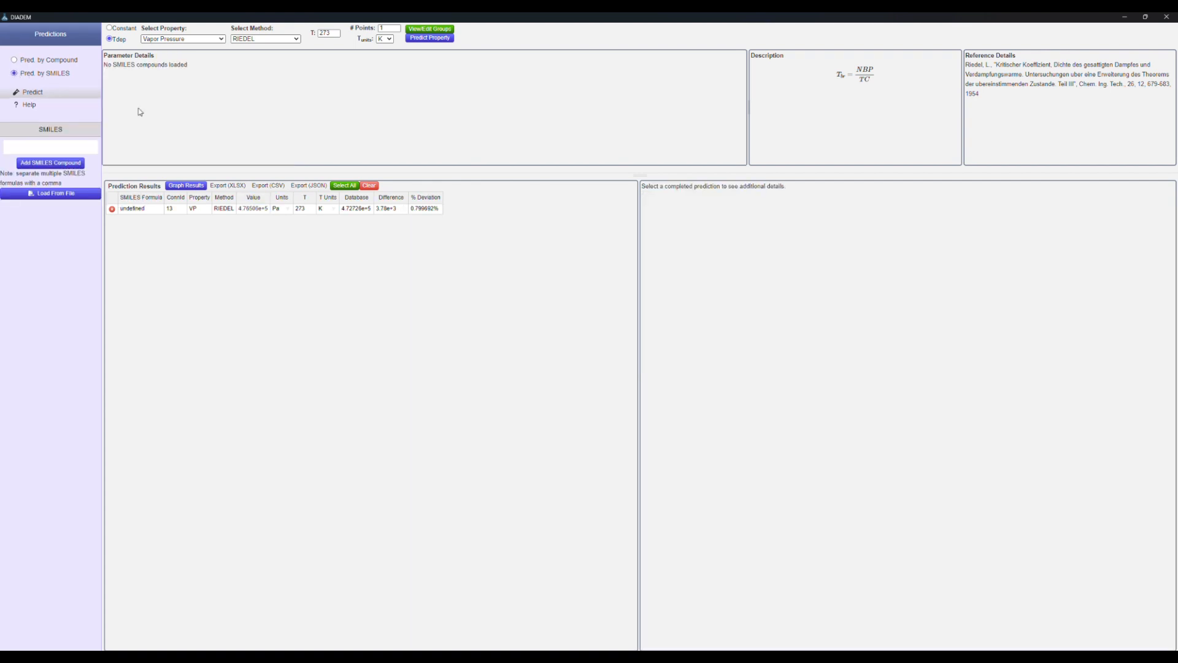
{"action": "left_click", "coordinate": [27, 149]}
{"action": "left_click", "coordinate": [40, 164]}
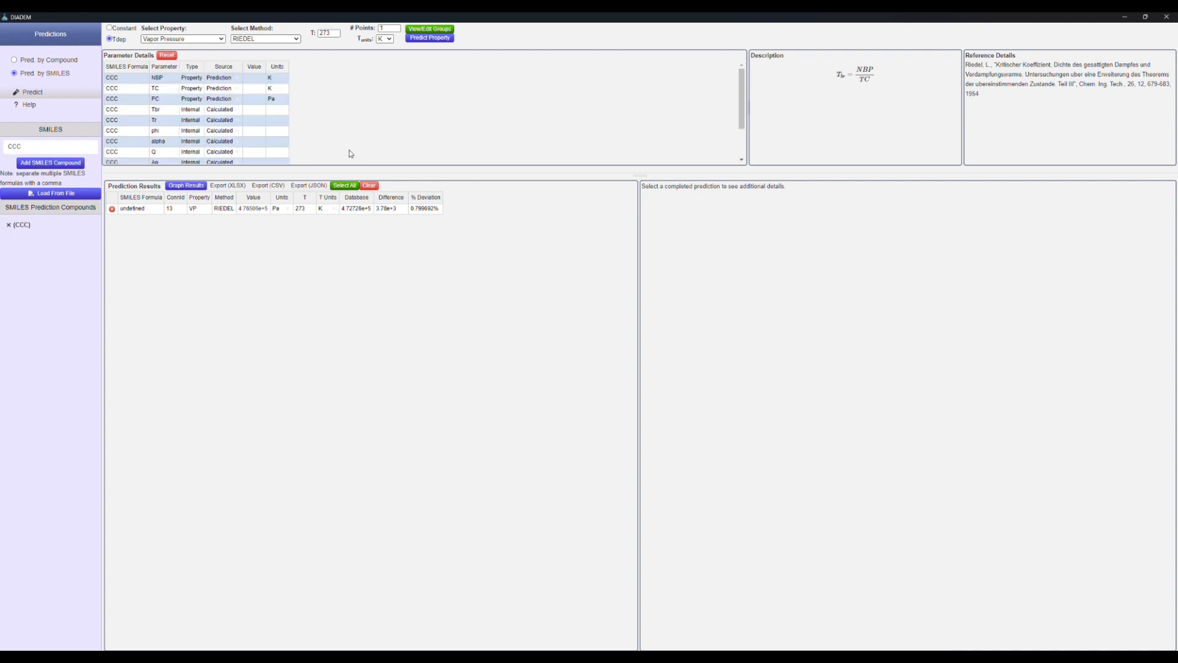
{"action": "left_click", "coordinate": [436, 39]}
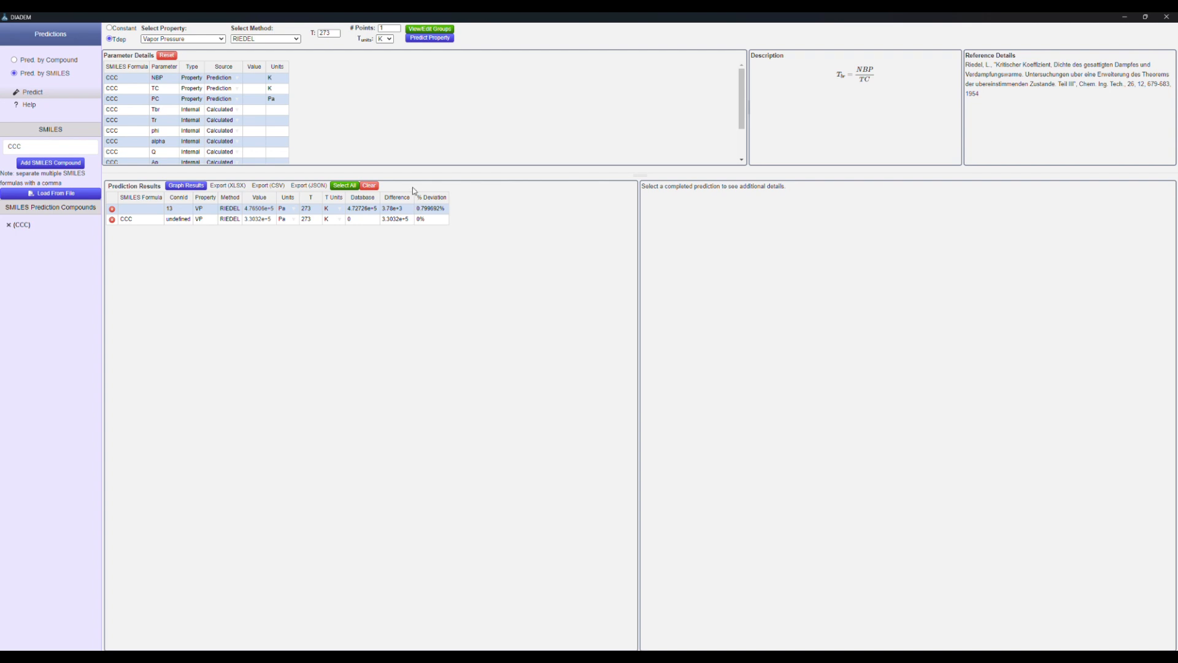
Step: Specify Miller as the value of the NBP parameter for CCC and run the vapor pressure prediction again
{"action": "left_click", "coordinate": [250, 81]}
{"action": "type", "text": "Miller"}
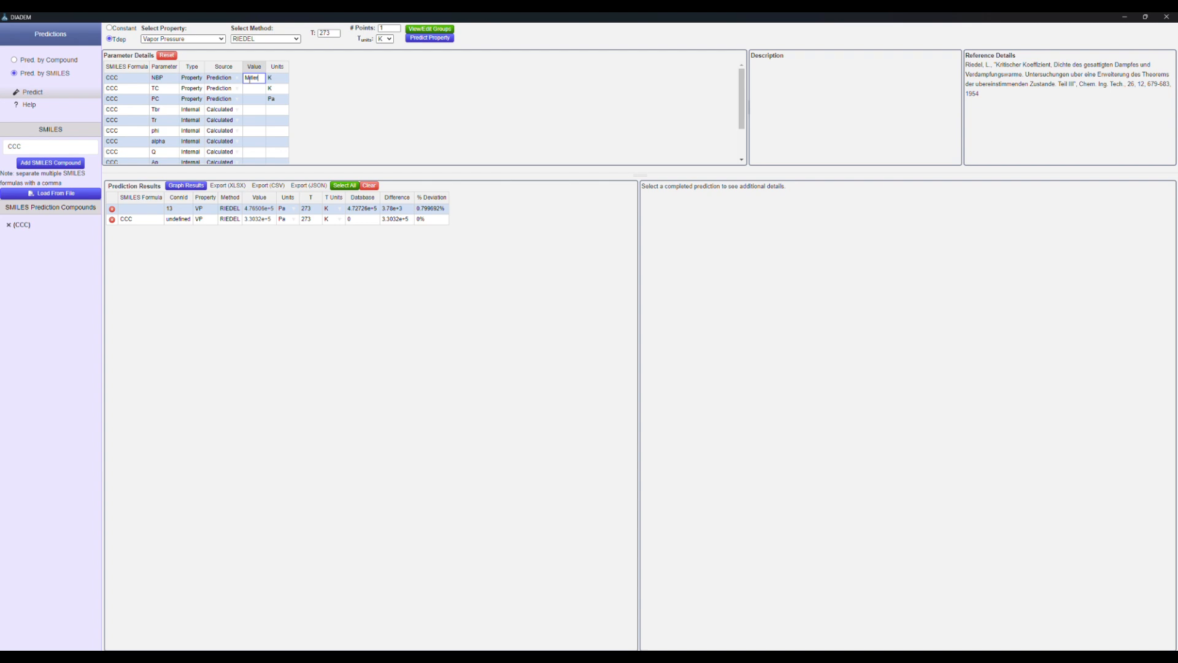
{"action": "left_click", "coordinate": [424, 38]}
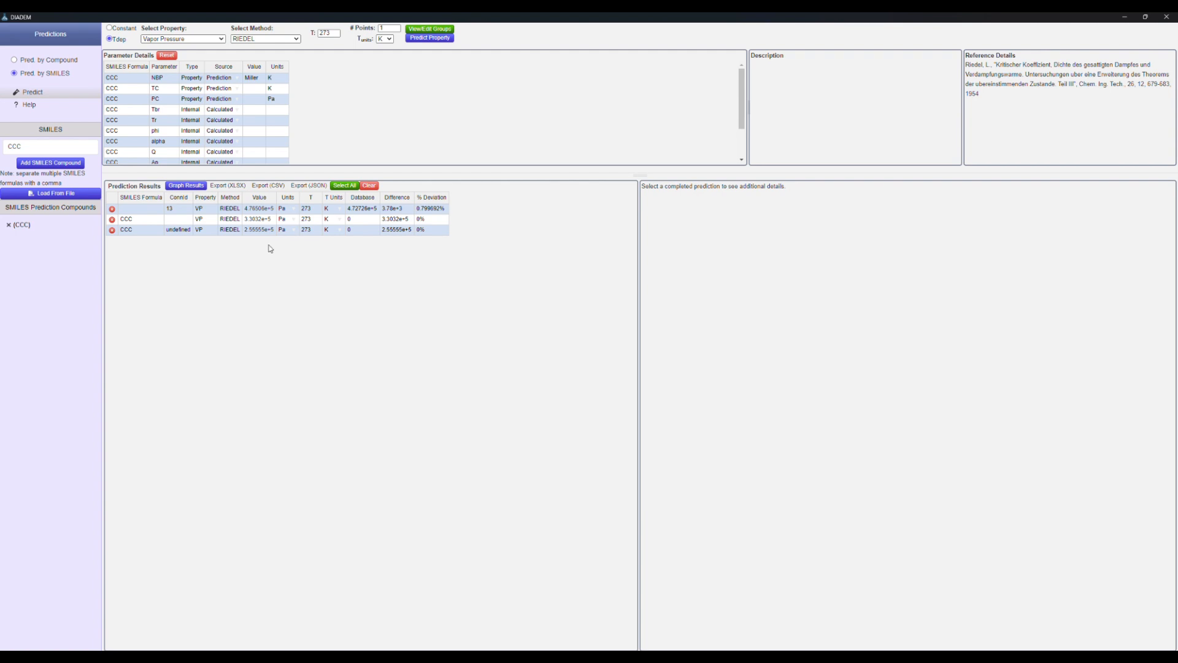
Step: Change the vapor pressure method to BYU - RIEDEL and try to run the prediction for CCC
{"action": "left_click", "coordinate": [249, 43]}
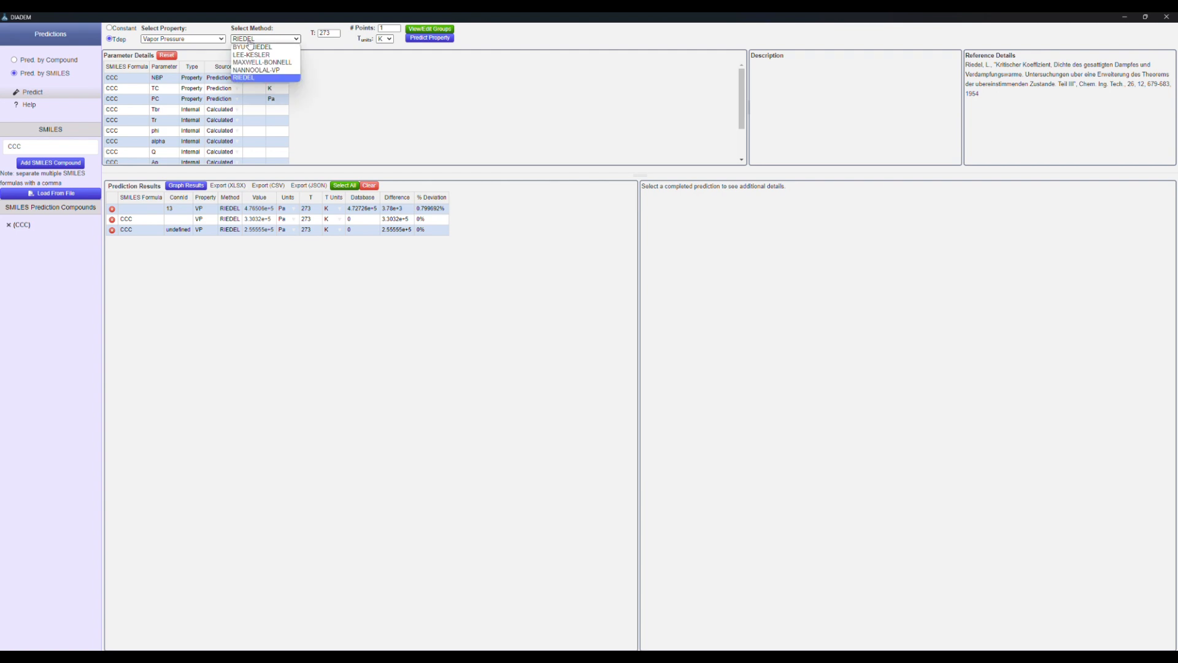
{"action": "left_click", "coordinate": [263, 78]}
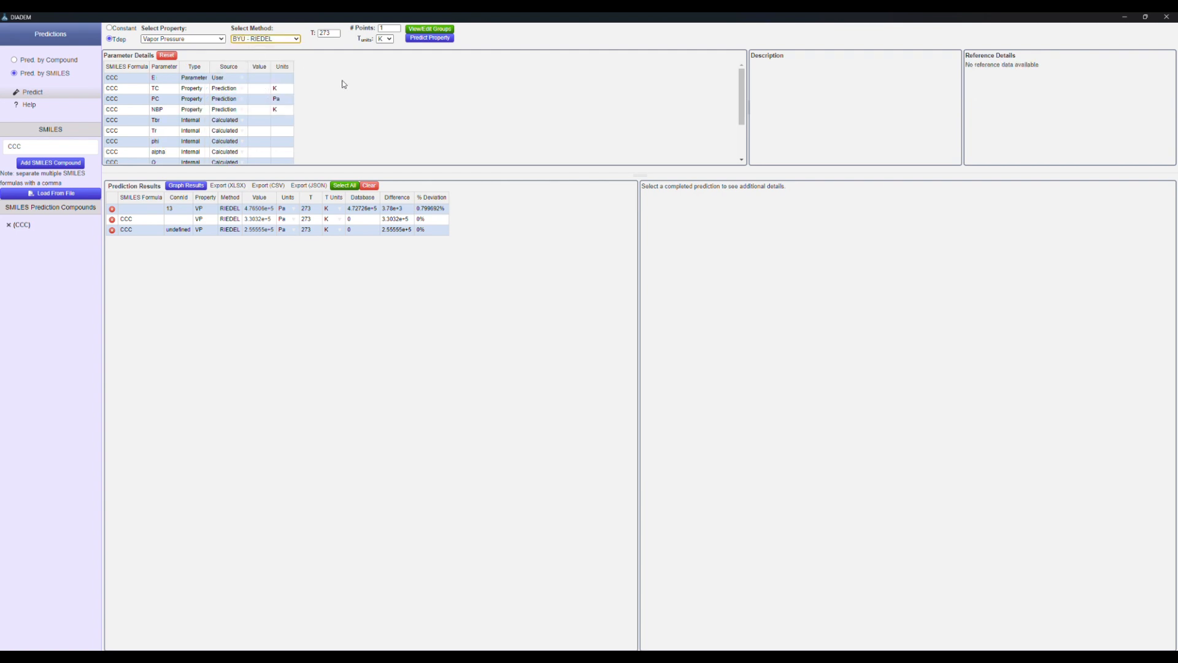
{"action": "left_click", "coordinate": [423, 40]}
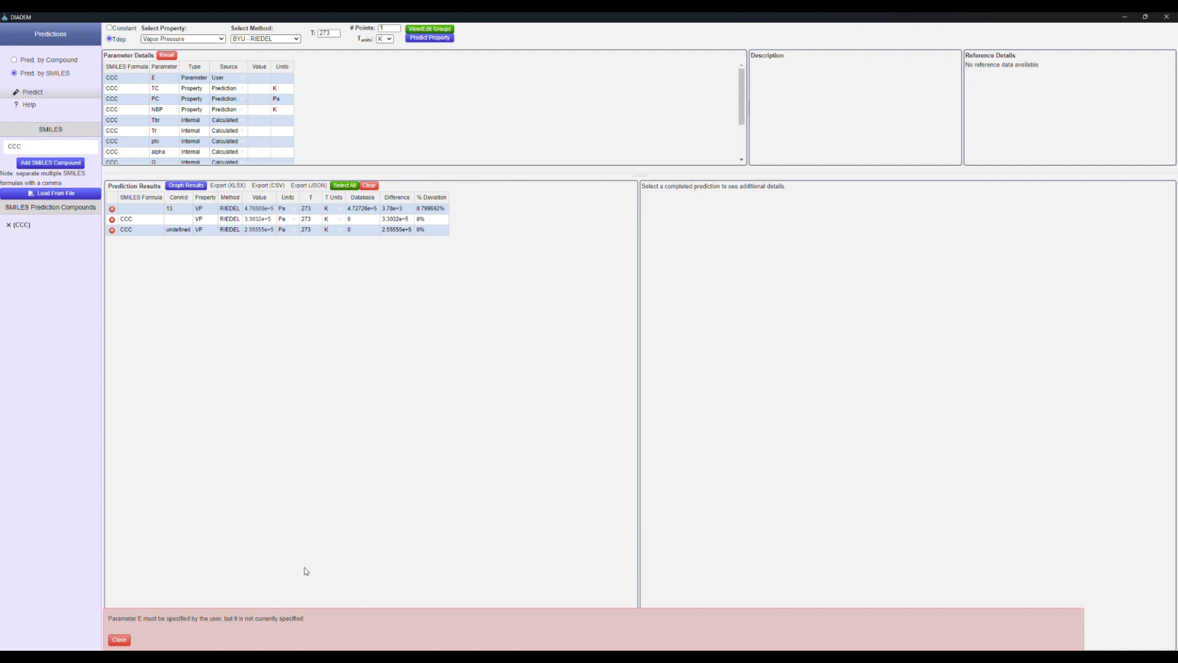
Step: Set the user parameter E to 3 and rerun the BYU - RIEDEL prediction
{"action": "left_click", "coordinate": [257, 81]}
{"action": "type", "text": "3"}
{"action": "left_click", "coordinate": [425, 39]}
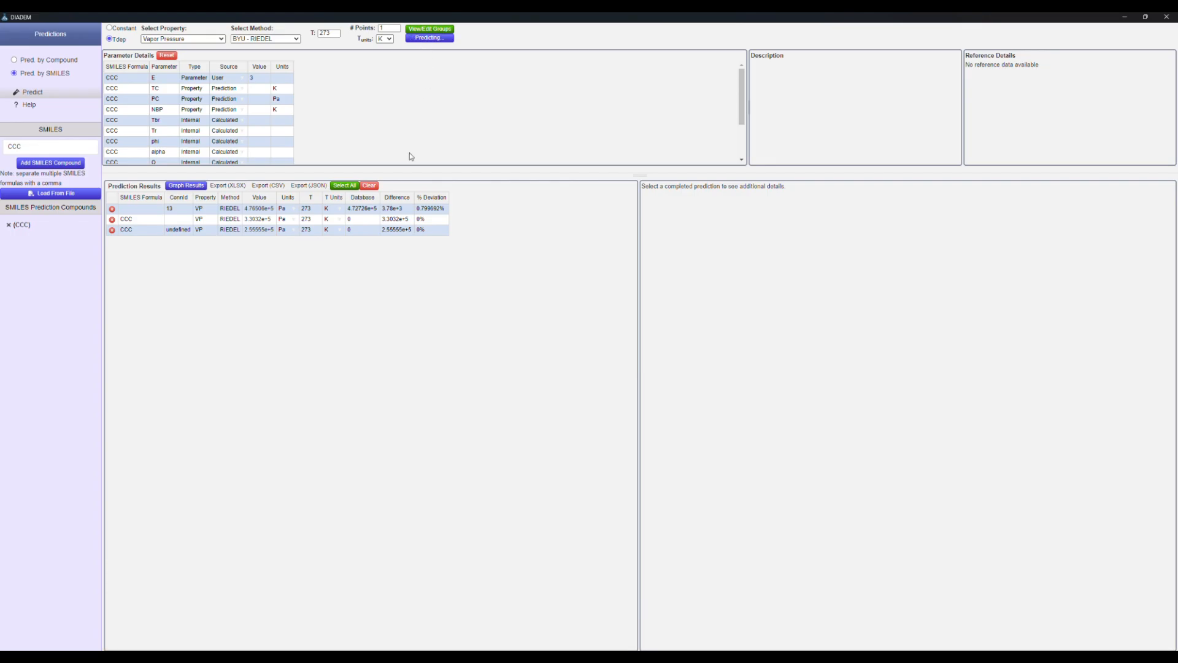